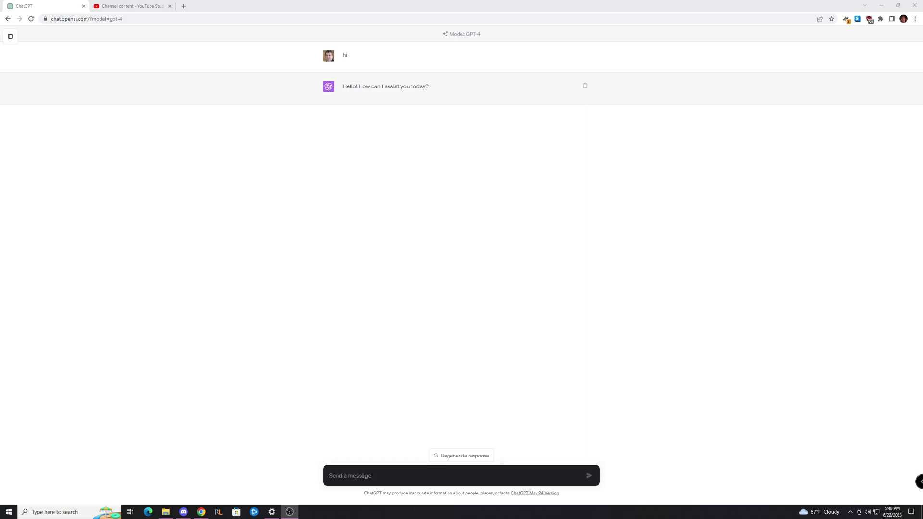
- Start a new chat from the sidebar and choose GPT-4 as its model
{"action": "double_click", "coordinate": [471, 34]}
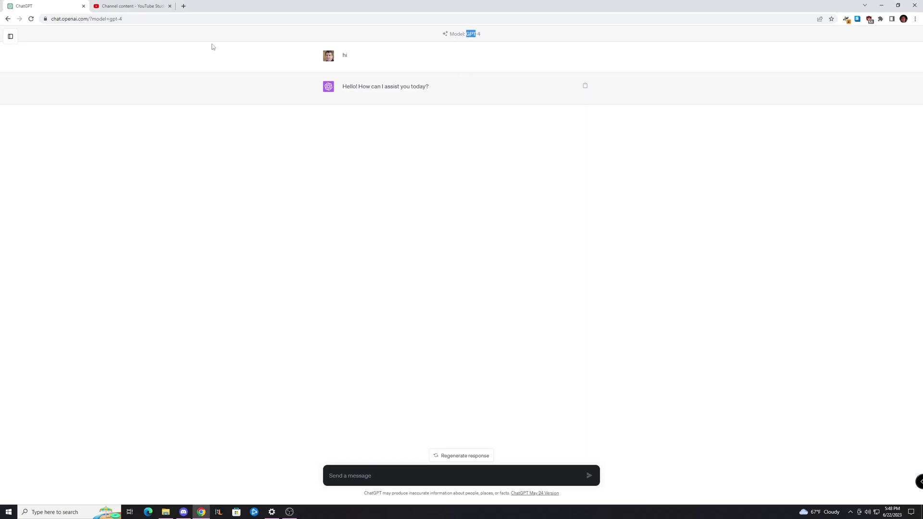
{"action": "left_click", "coordinate": [489, 38]}
{"action": "left_click", "coordinate": [11, 37]}
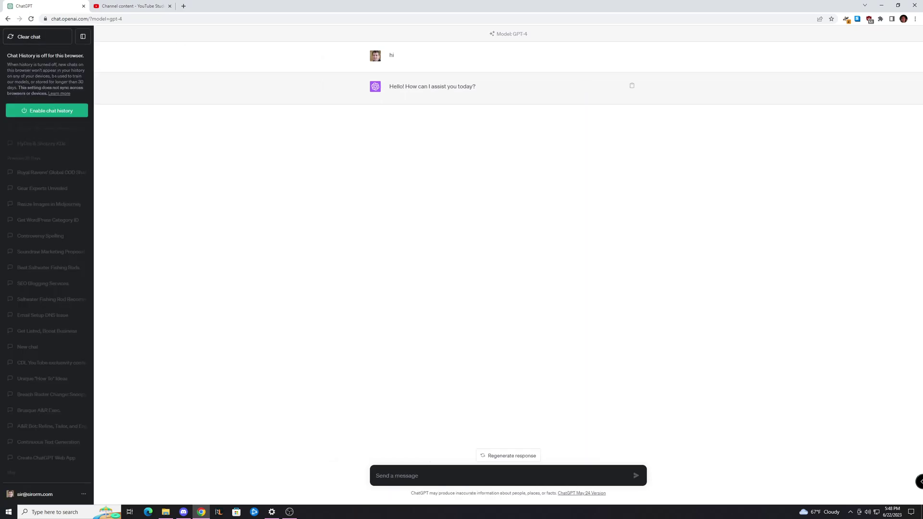
{"action": "left_click", "coordinate": [43, 41]}
{"action": "mouse_move", "coordinate": [535, 44]}
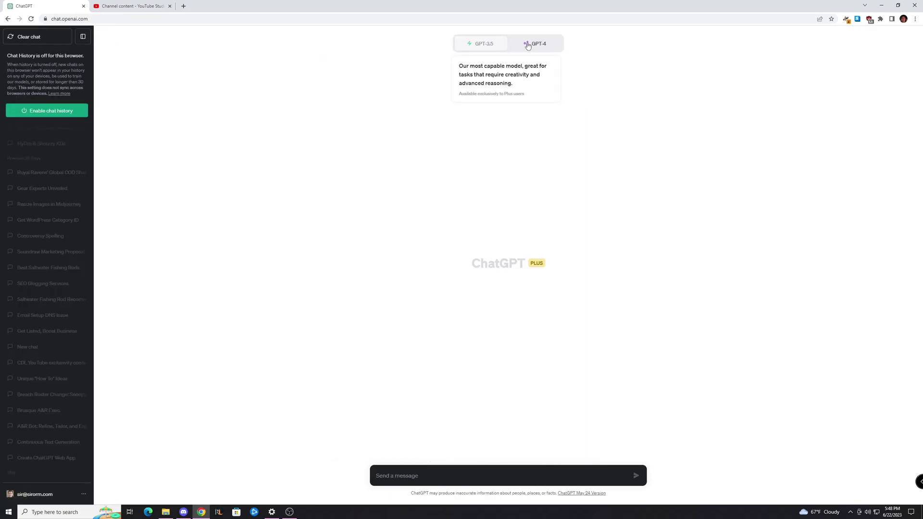
{"action": "left_click", "coordinate": [528, 45]}
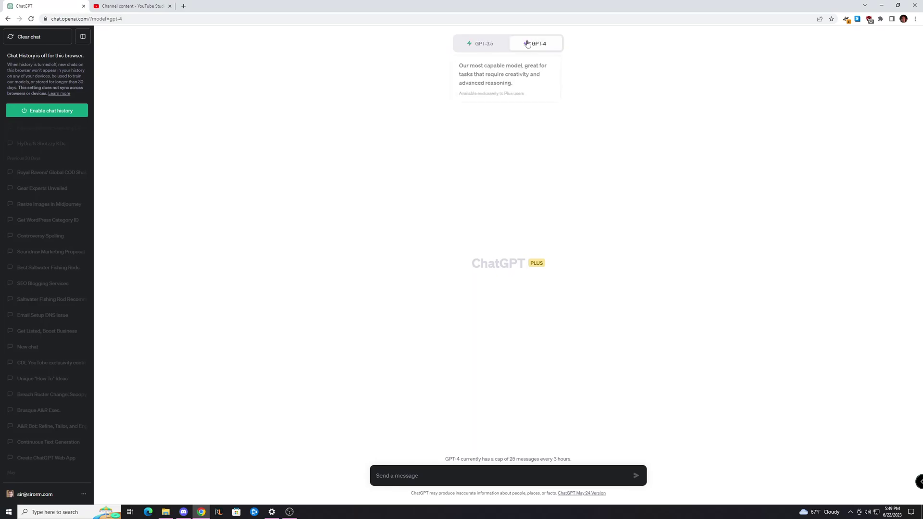
- Turn Chat history & training back on under Settings > Data controls
{"action": "left_click", "coordinate": [84, 495]}
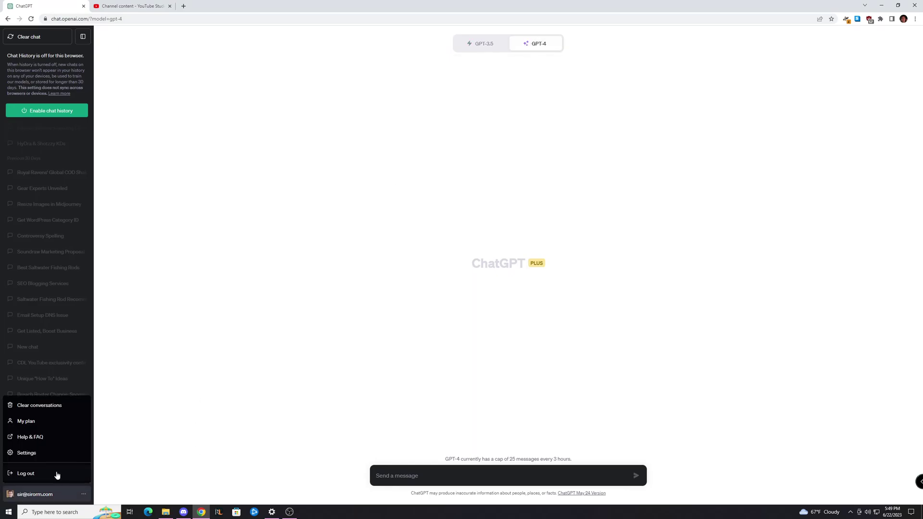
{"action": "left_click", "coordinate": [35, 453]}
{"action": "left_click", "coordinate": [387, 250]}
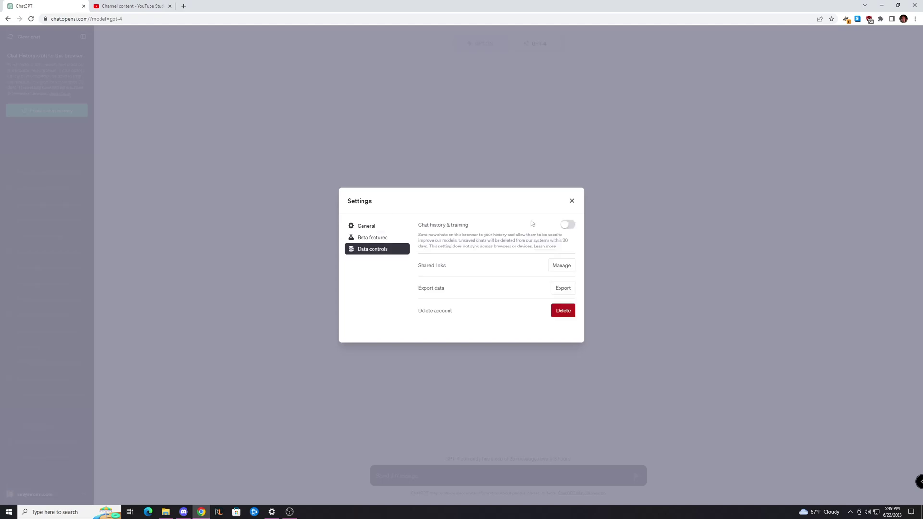
{"action": "left_click", "coordinate": [568, 225]}
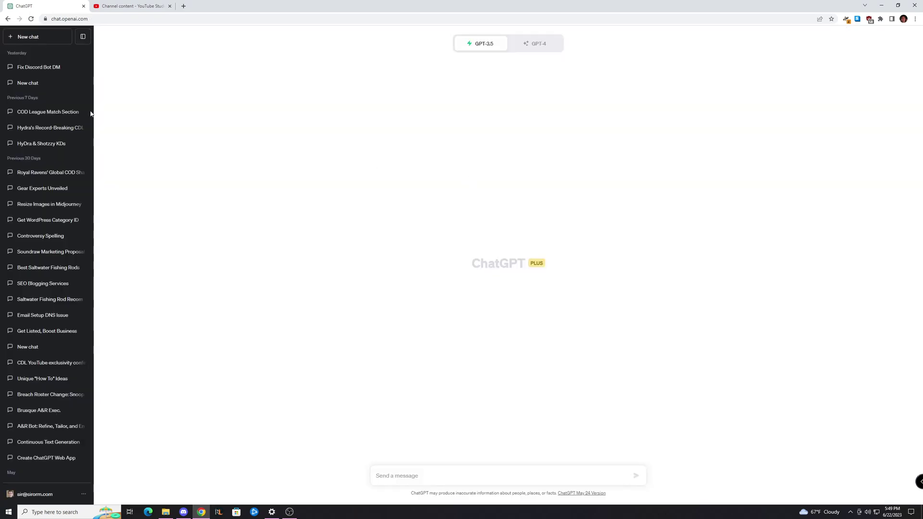
- Hide the sidebar, try GPT-4 Plugins and its plugin list, then choose Browse with Bing
{"action": "left_click", "coordinate": [82, 36]}
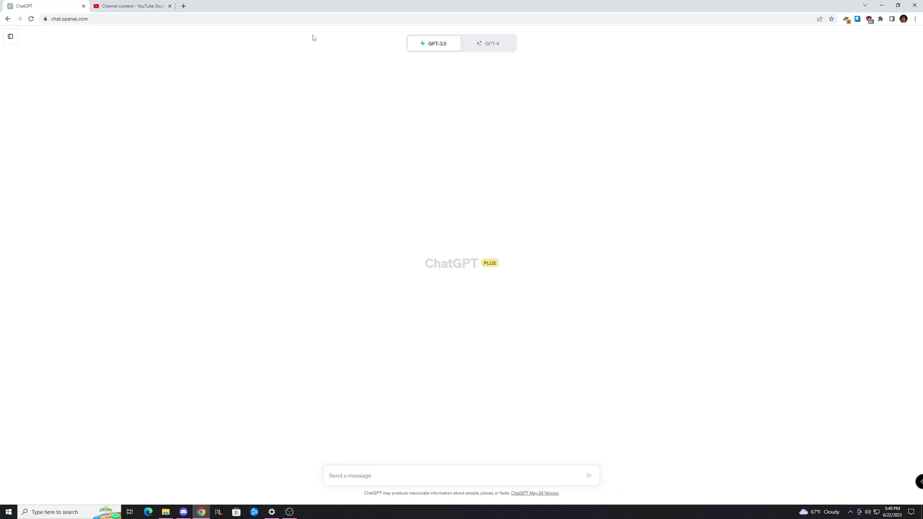
{"action": "left_click", "coordinate": [489, 44]}
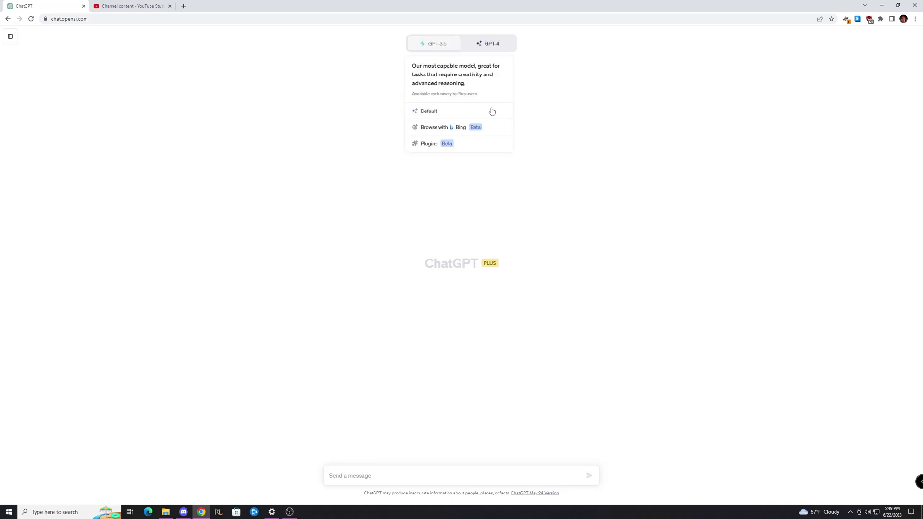
{"action": "left_click", "coordinate": [459, 145]}
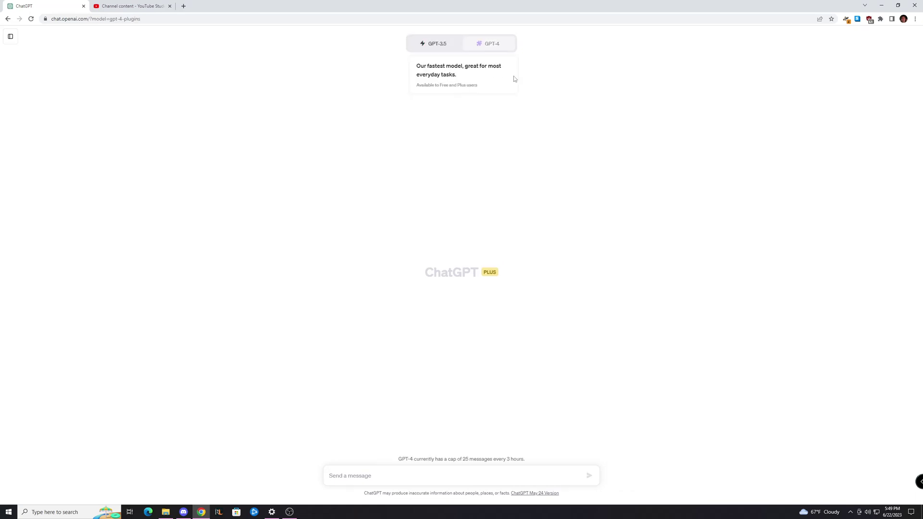
{"action": "left_click", "coordinate": [475, 67]}
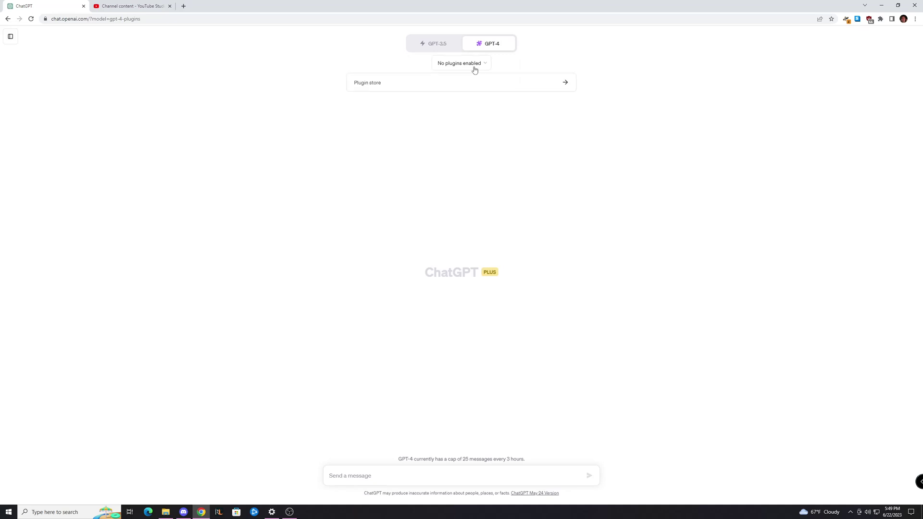
{"action": "left_click", "coordinate": [474, 71]}
{"action": "mouse_move", "coordinate": [490, 44]}
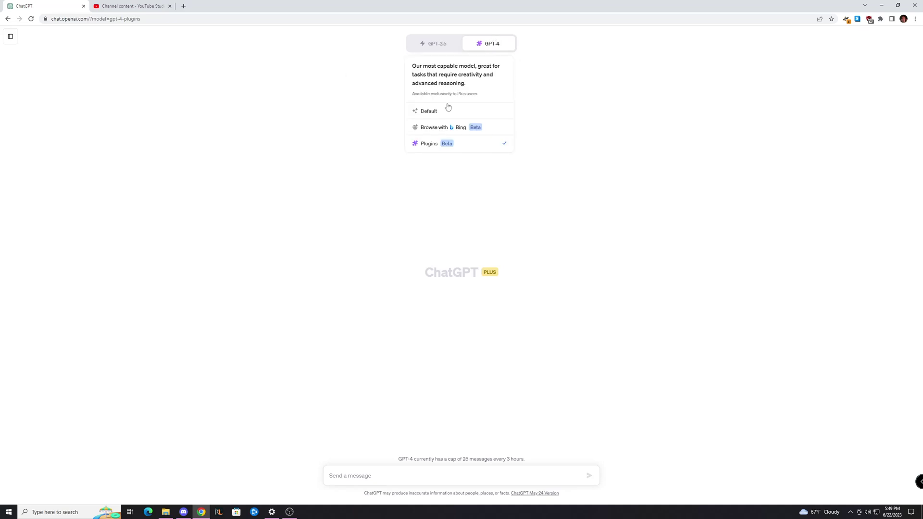
{"action": "left_click", "coordinate": [453, 128]}
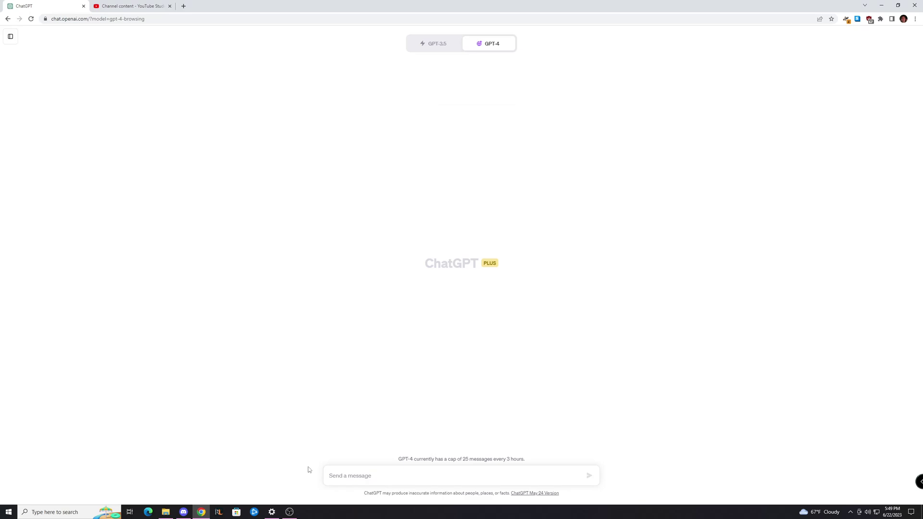